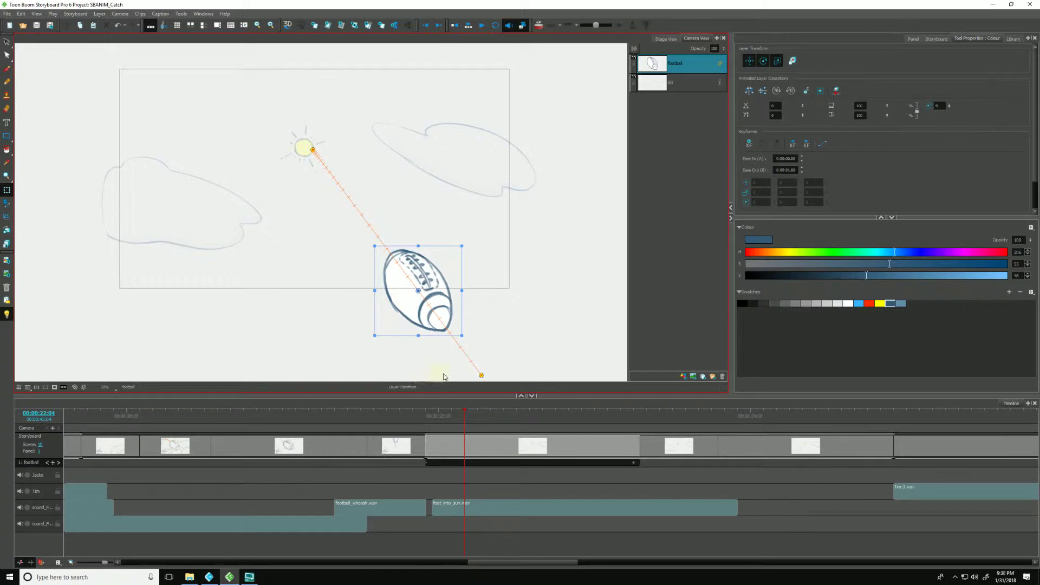
# Play the storyboard animatic from the football panel and from a later panel.
pyautogui.click(334, 422)
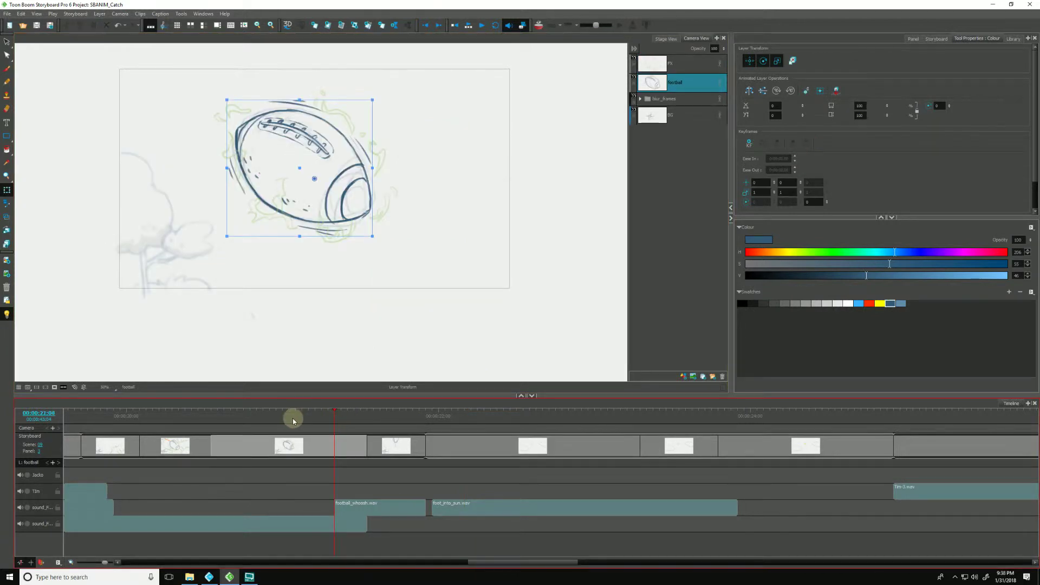
pyautogui.press('Return')
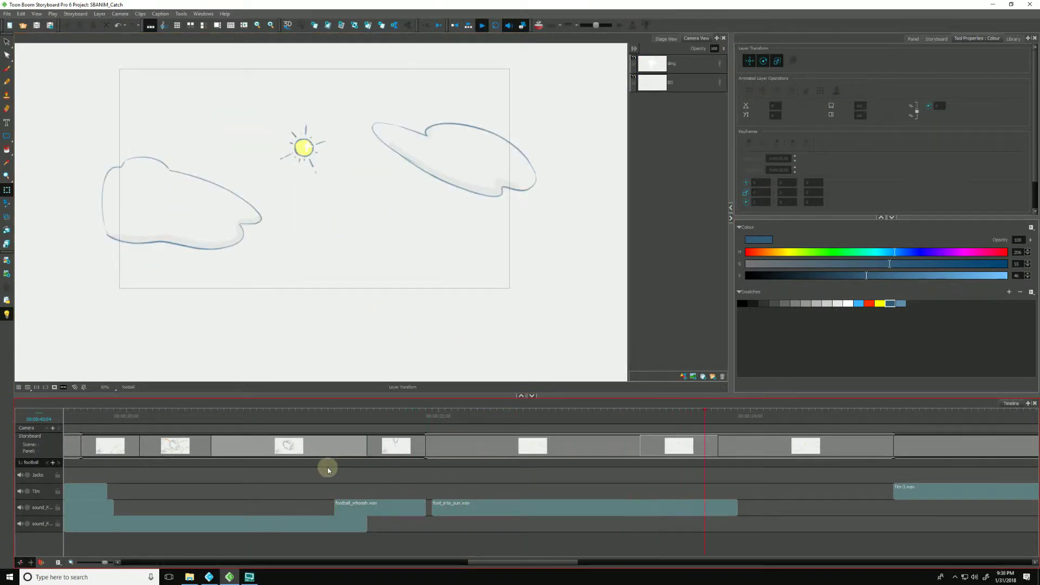
pyautogui.click(451, 416)
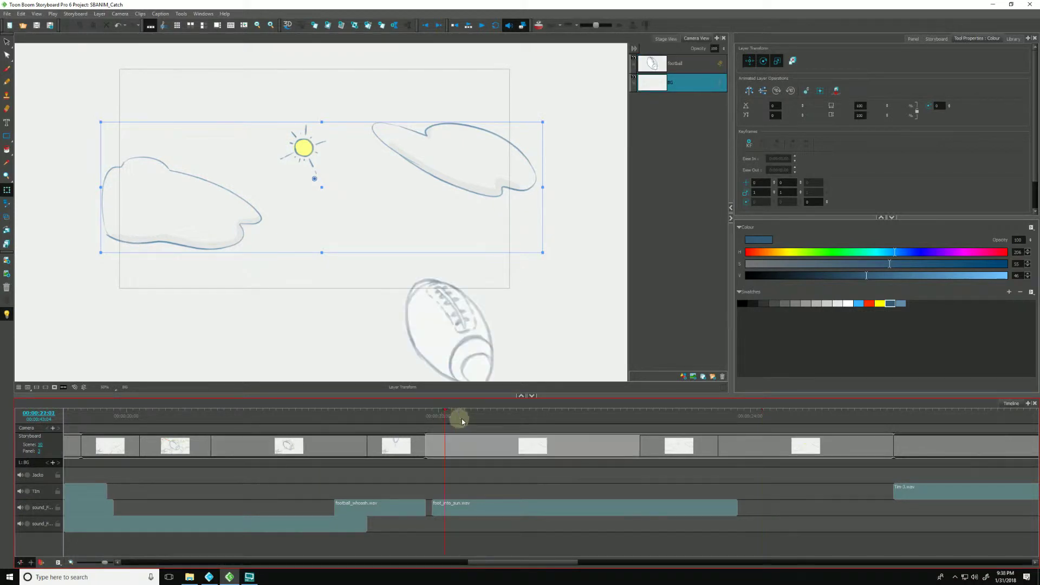
pyautogui.press('Return')
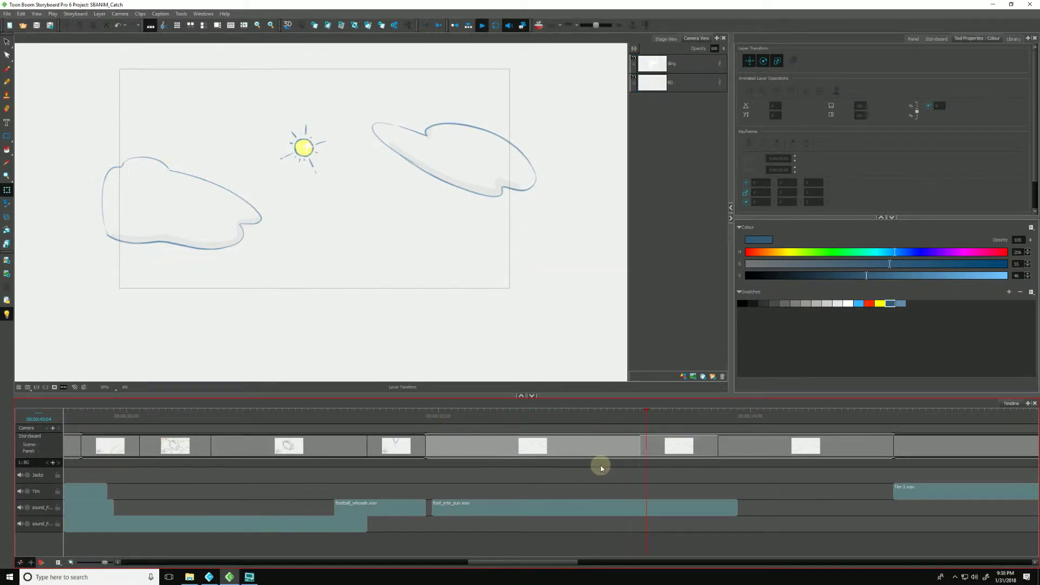
pyautogui.click(477, 417)
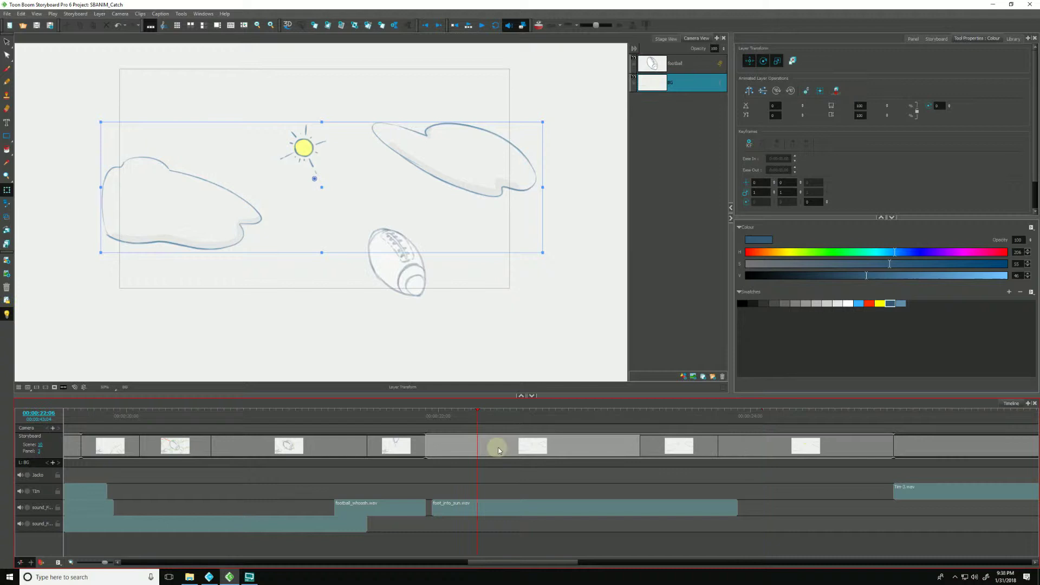
# Review the football layer's flight path through its final keyframe, then replay from the next panel.
pyautogui.click(654, 66)
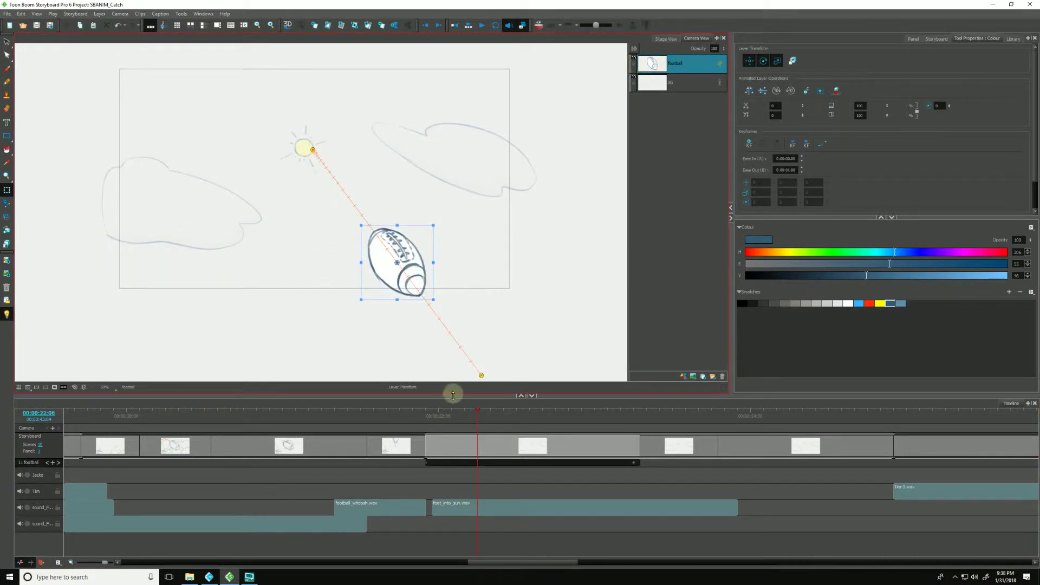
pyautogui.click(425, 418)
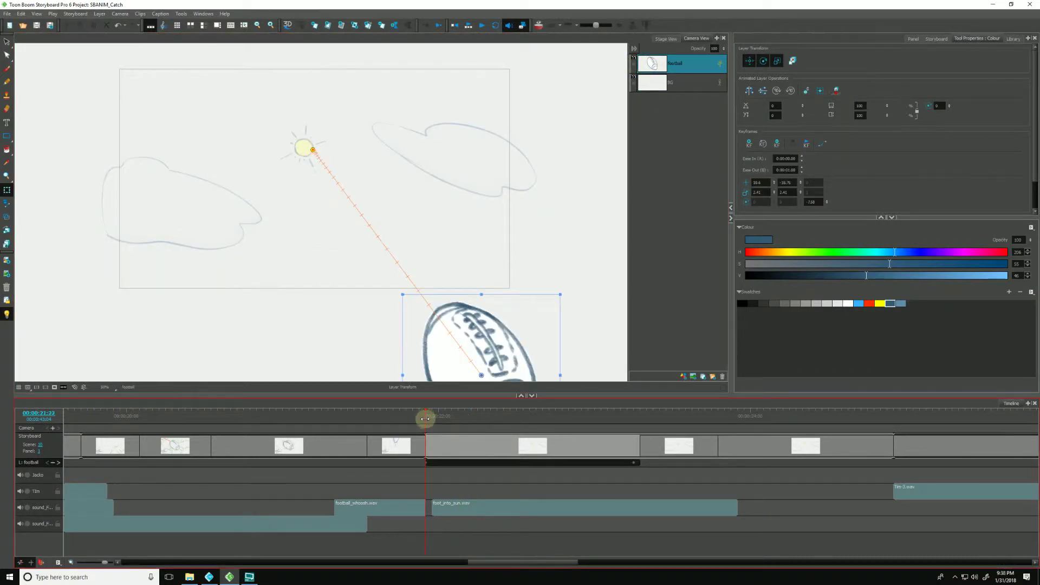
pyautogui.click(60, 463)
pyautogui.click(654, 335)
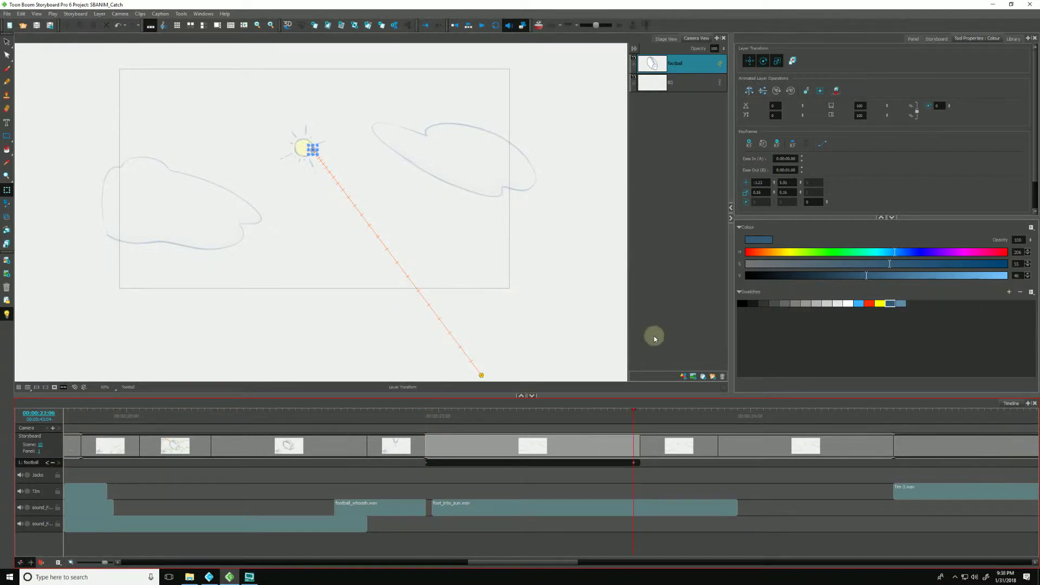
pyautogui.click(607, 338)
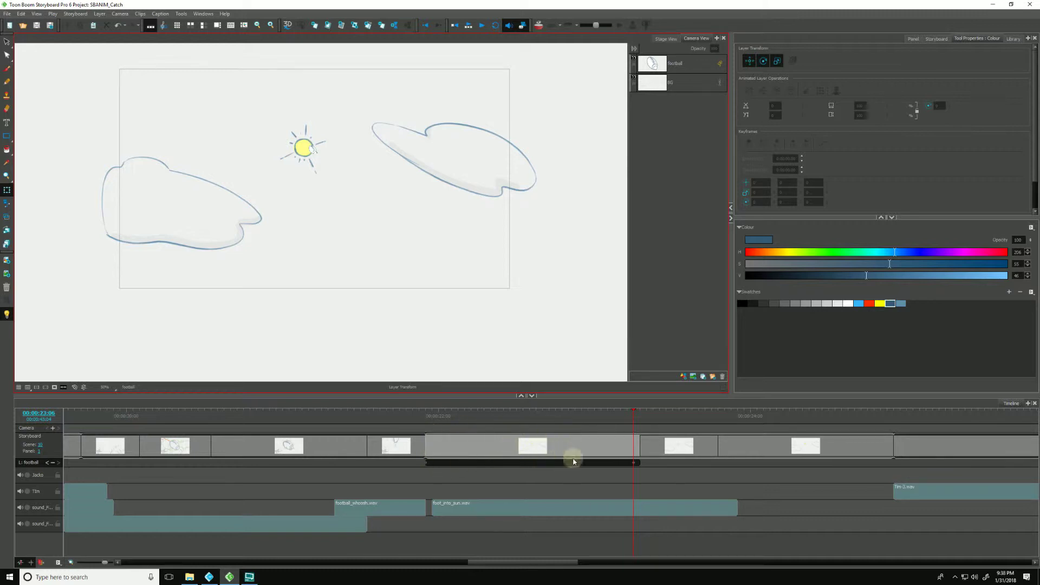
pyautogui.click(668, 463)
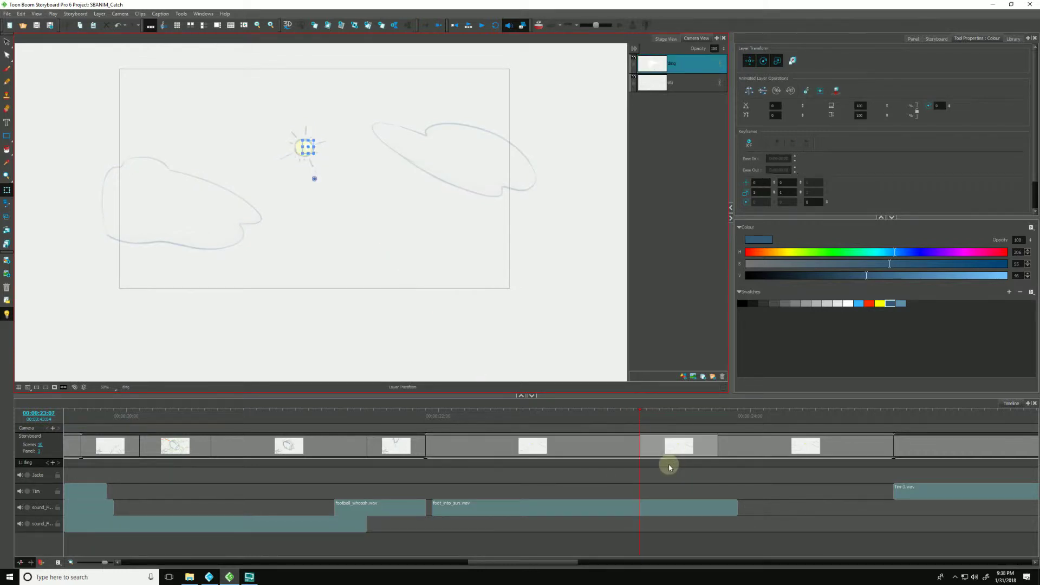
pyautogui.press('Return')
pyautogui.click(473, 446)
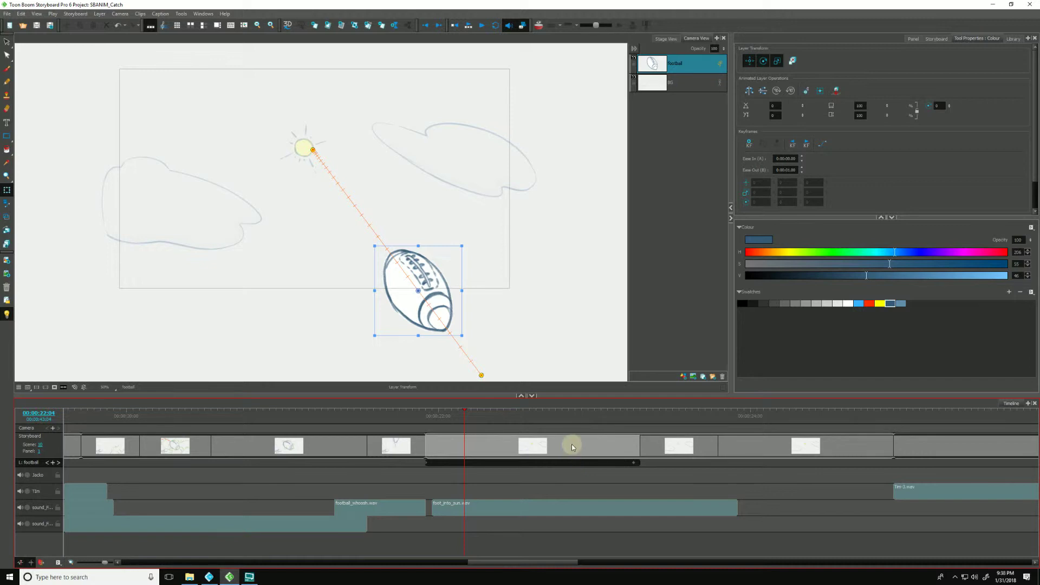
# Export to Harmony Offline with Version 9.2 or Higher, Rendered Animatic, Current Scene.
pyautogui.click(7, 14)
pyautogui.moveTo(32, 168)
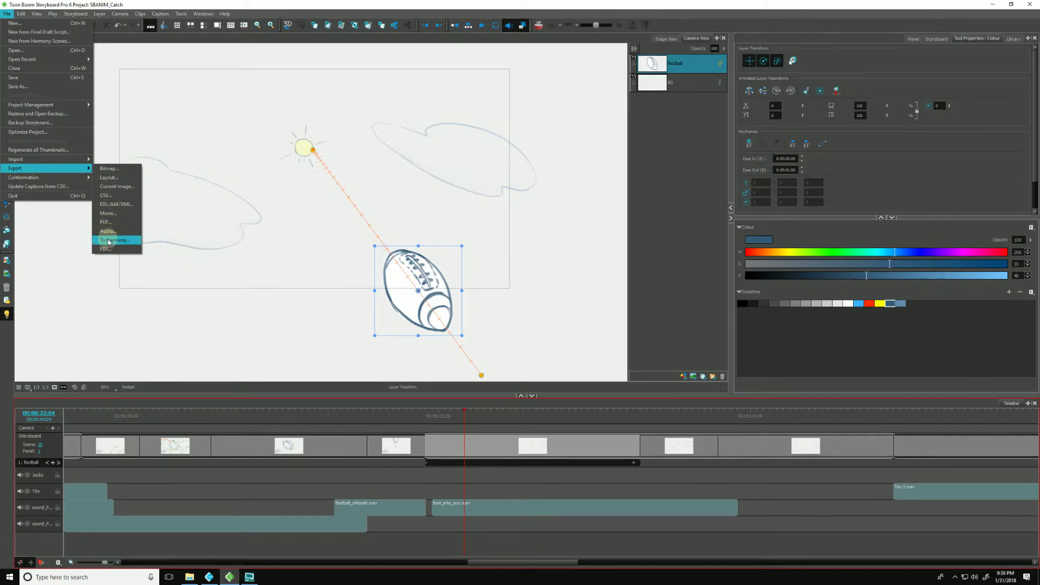
pyautogui.click(110, 240)
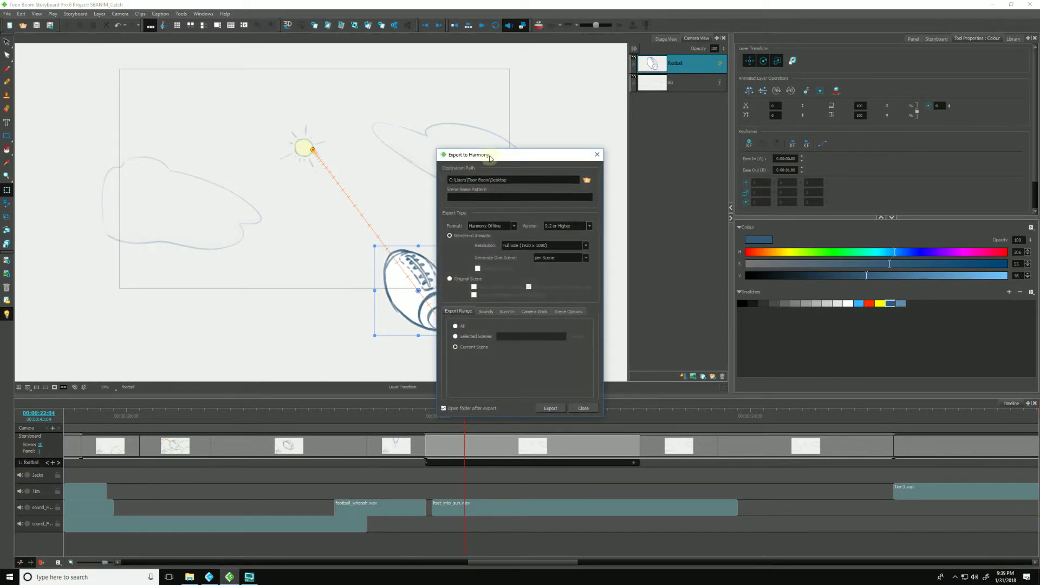
pyautogui.moveTo(490, 158); pyautogui.dragTo(486, 100)
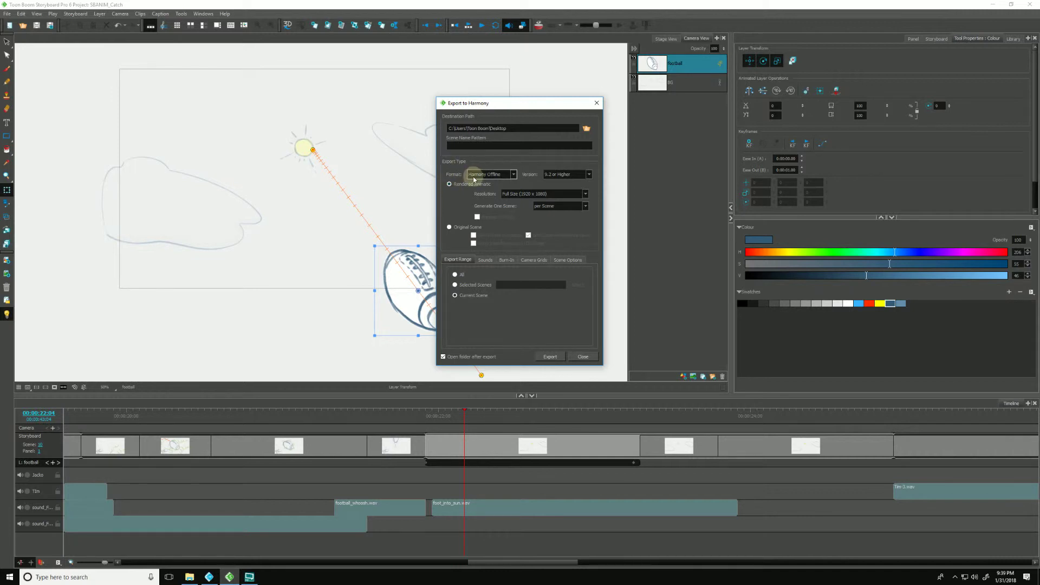
pyautogui.click(549, 177)
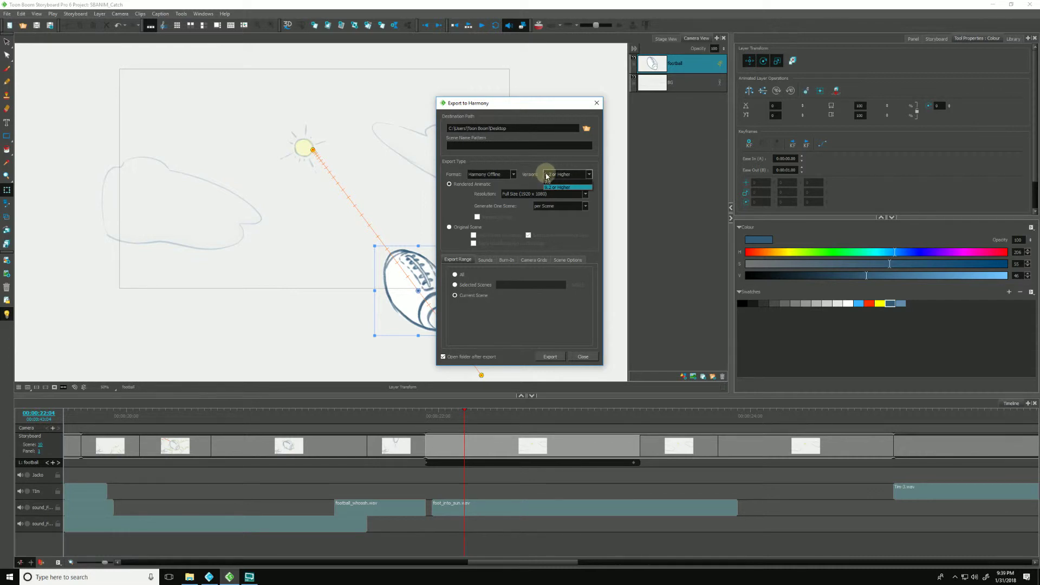
pyautogui.click(547, 188)
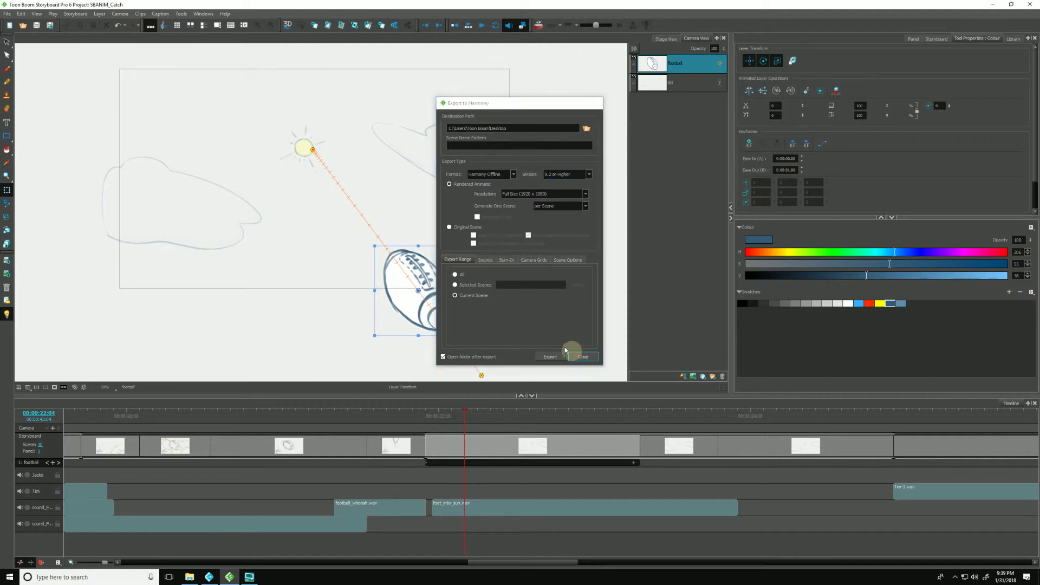
pyautogui.click(577, 355)
# Play the exported animatic in Harmony and scrub between the first frame and frames 35-36.
pyautogui.click(209, 576)
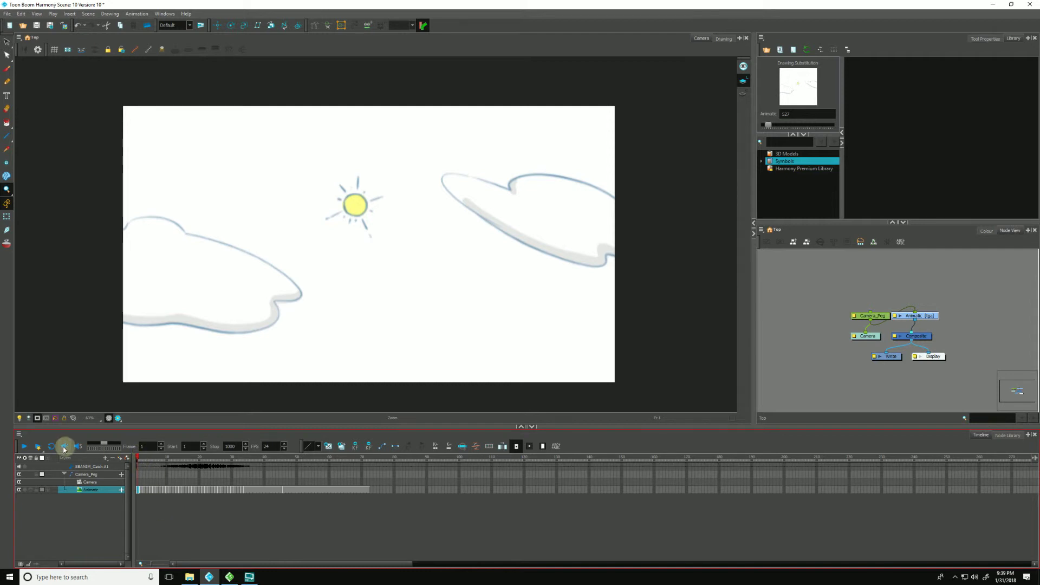
pyautogui.click(25, 446)
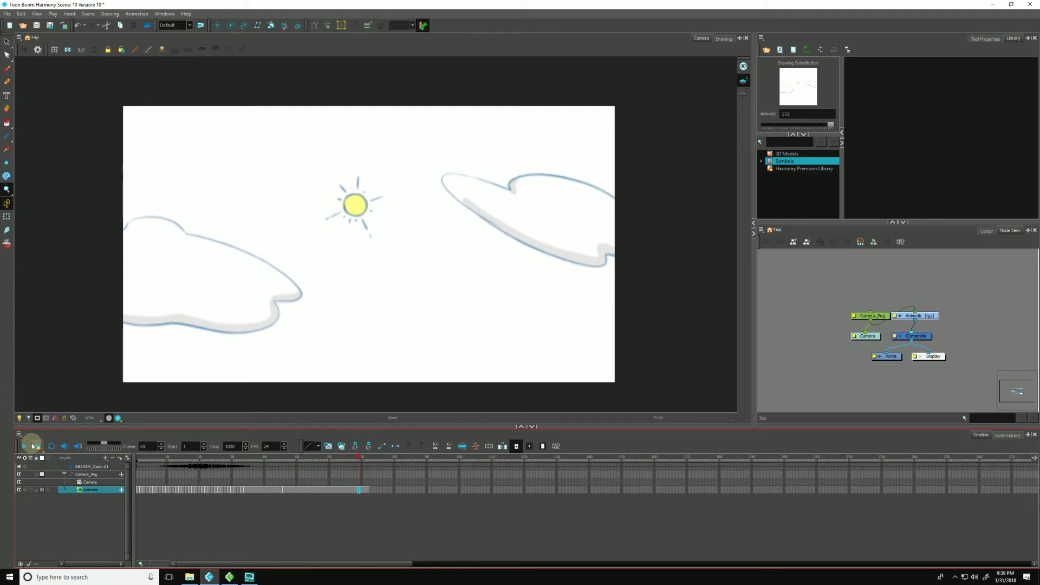
pyautogui.click(143, 491)
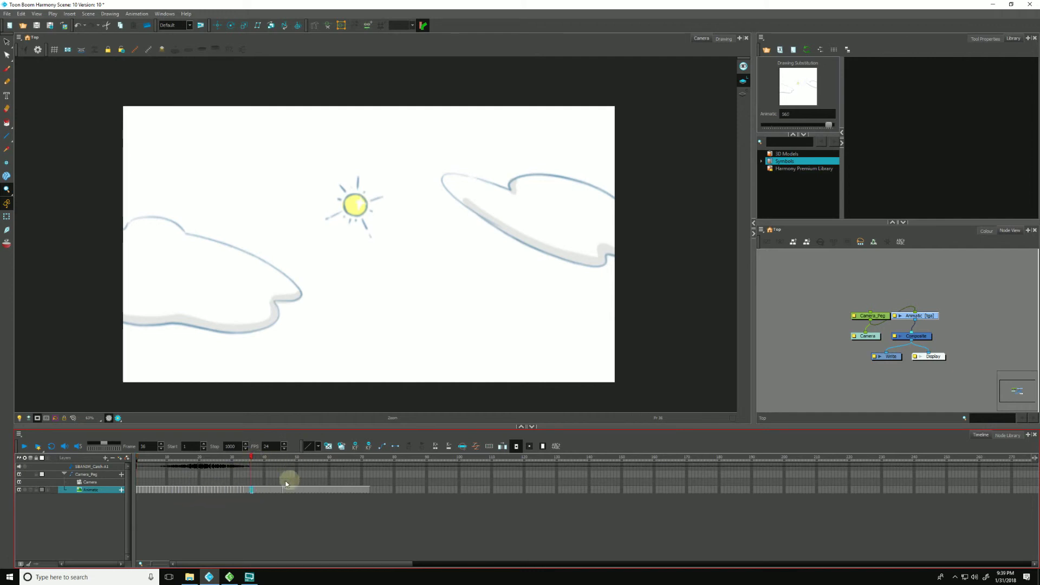
pyautogui.click(252, 456)
pyautogui.moveTo(254, 455); pyautogui.dragTo(243, 452)
pyautogui.click(248, 489)
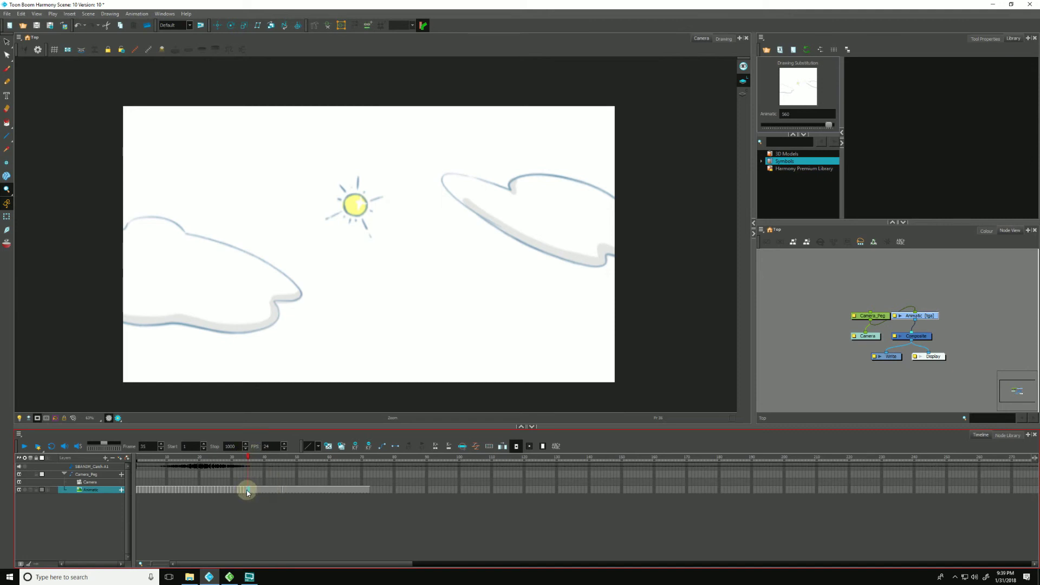